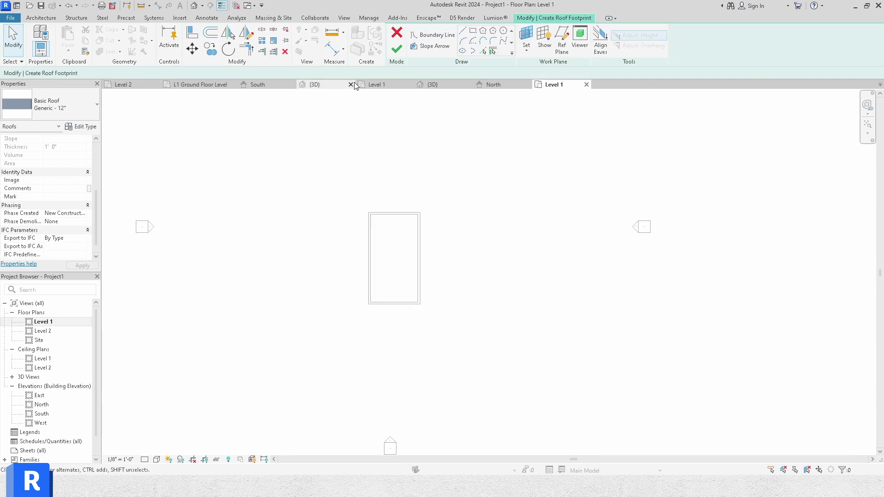
# - Discard the unfinished roof sketch and try to draw a 13'-6" Generic - 8" wall over the northern part of the west wall
pyautogui.click(397, 33)
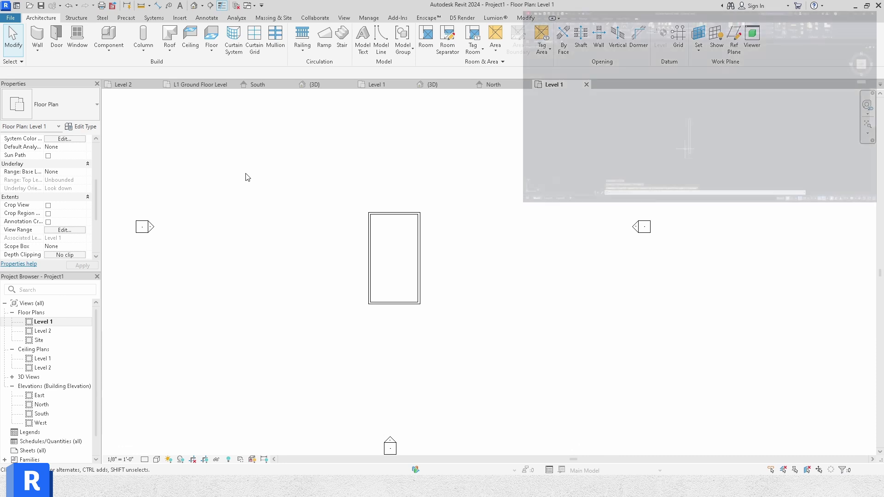
pyautogui.click(37, 34)
pyautogui.scroll(2, 378, 246)
pyautogui.click(369, 213)
pyautogui.click(366, 258)
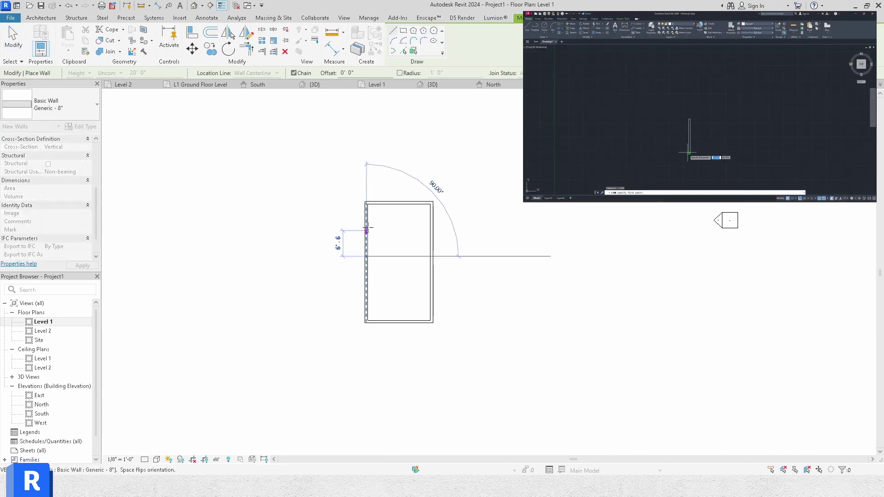
pyautogui.click(365, 202)
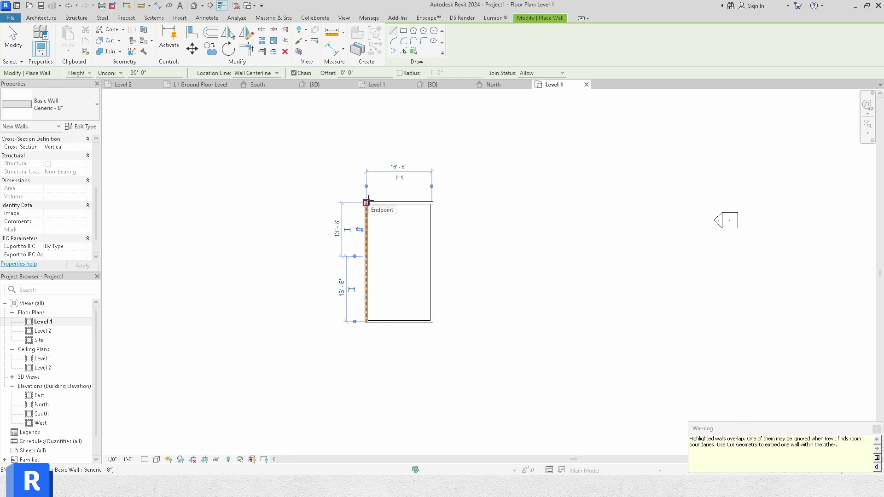
pyautogui.press('Escape')
pyautogui.press('Escape')
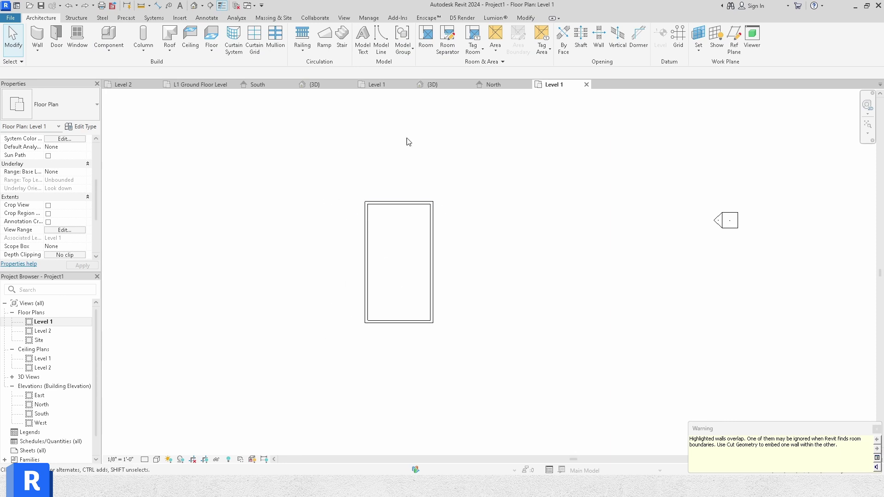
# - Inspect the rectangular wall enclosure in the 3D view
pyautogui.press('3')
pyautogui.press('d')
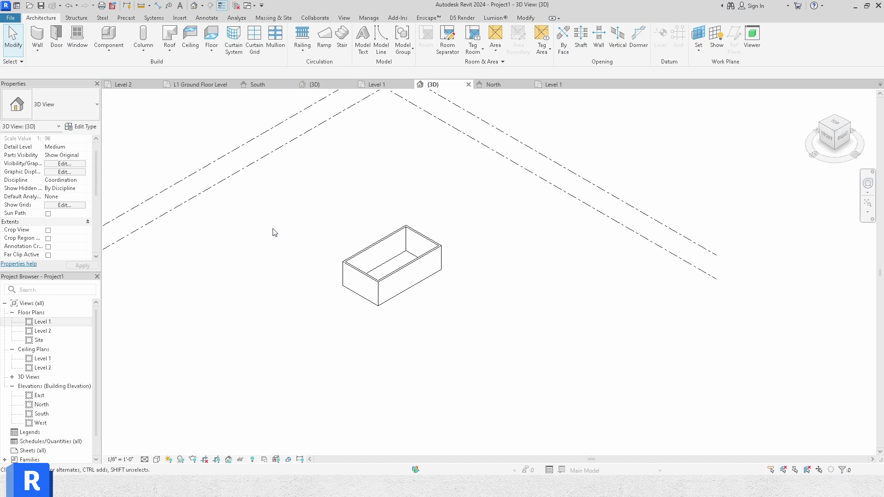
pyautogui.moveTo(310, 311); pyautogui.dragTo(490, 220)
pyautogui.press('Escape')
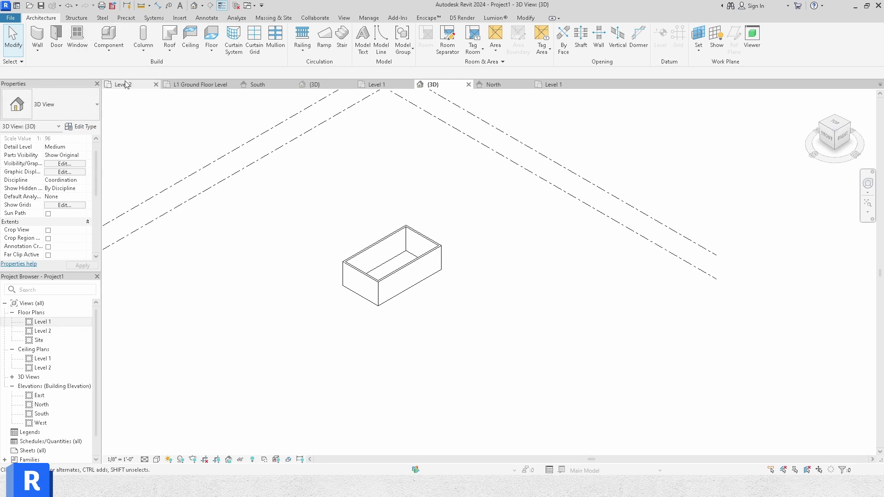
# - Create a Generic - 12" footprint roof on Level 2 with a rectangular, slope-defining boundary along the outer wall faces
pyautogui.click(169, 34)
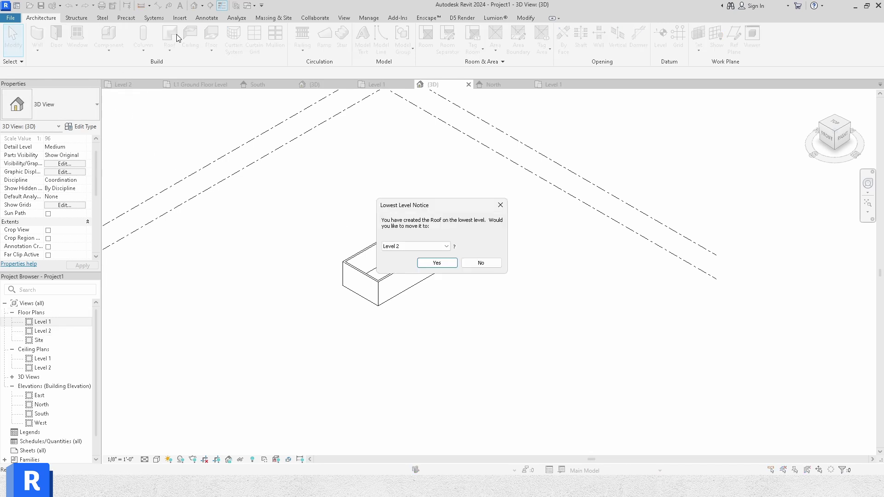
pyautogui.click(436, 263)
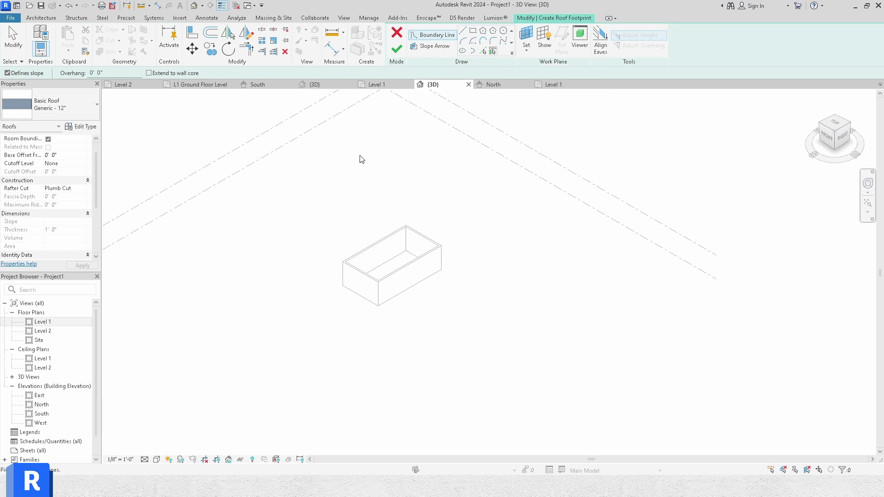
pyautogui.doubleClick(43, 330)
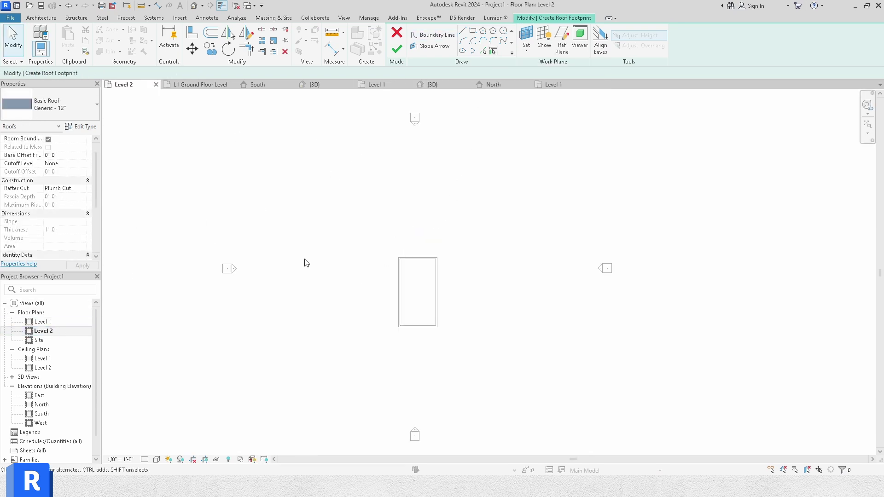
pyautogui.click(463, 31)
pyautogui.click(472, 34)
pyautogui.scroll(2, 379, 272)
pyautogui.click(412, 245)
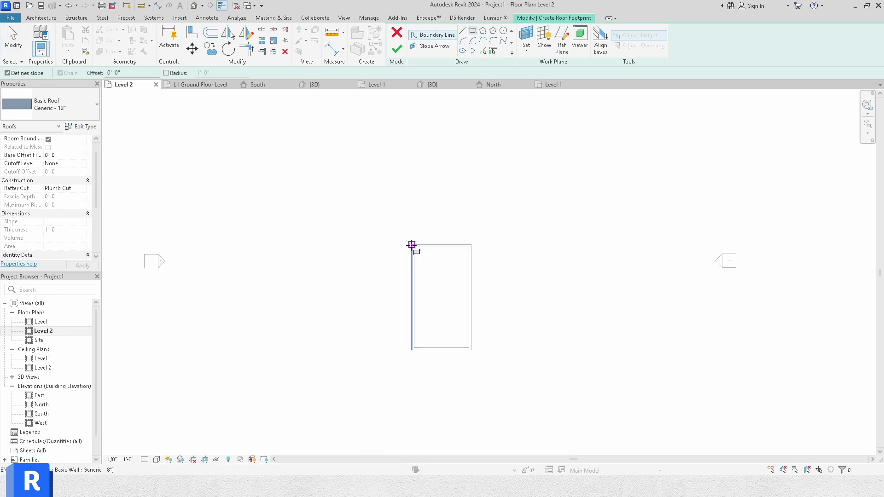
pyautogui.click(470, 350)
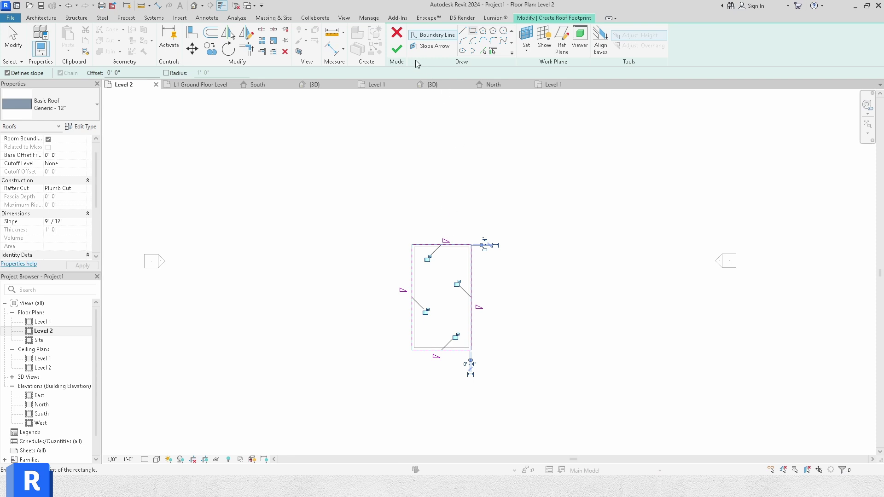
pyautogui.click(396, 49)
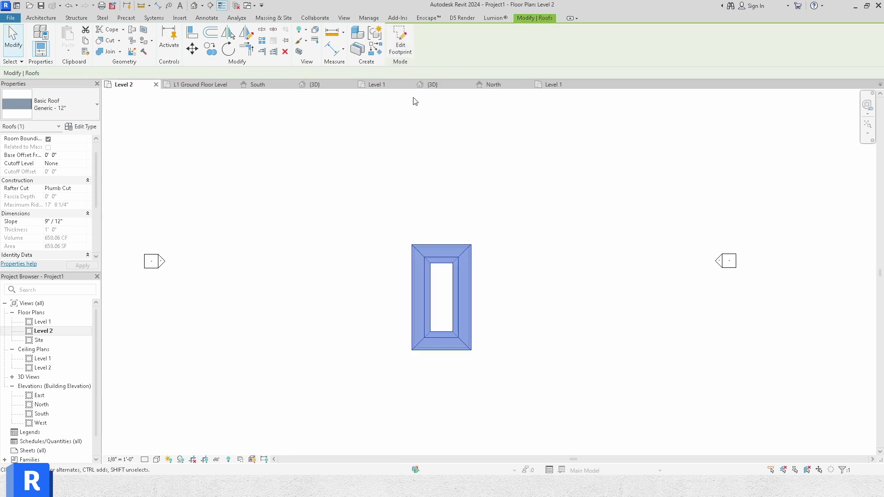
# - Edit the roof's footprint in 3D so the two short end edges no longer define slope, forming a gable roof
pyautogui.click(196, 6)
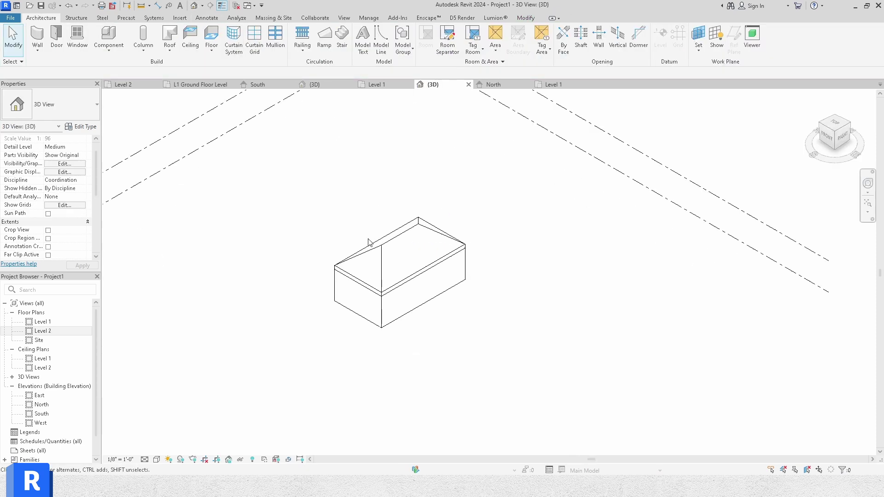
pyautogui.scroll(2, 392, 281)
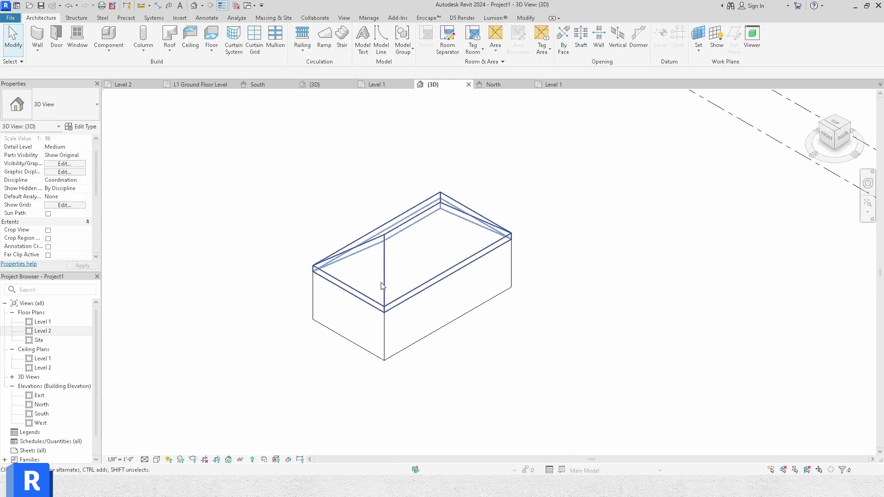
pyautogui.click(384, 232)
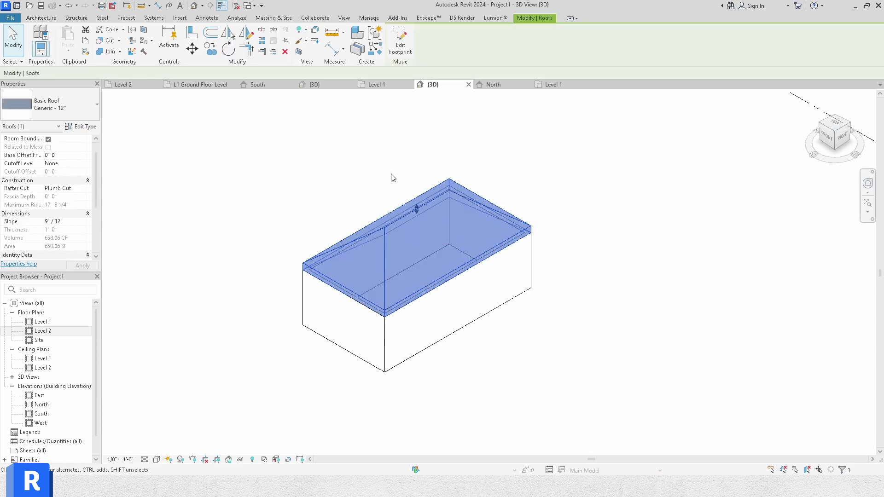
pyautogui.click(400, 40)
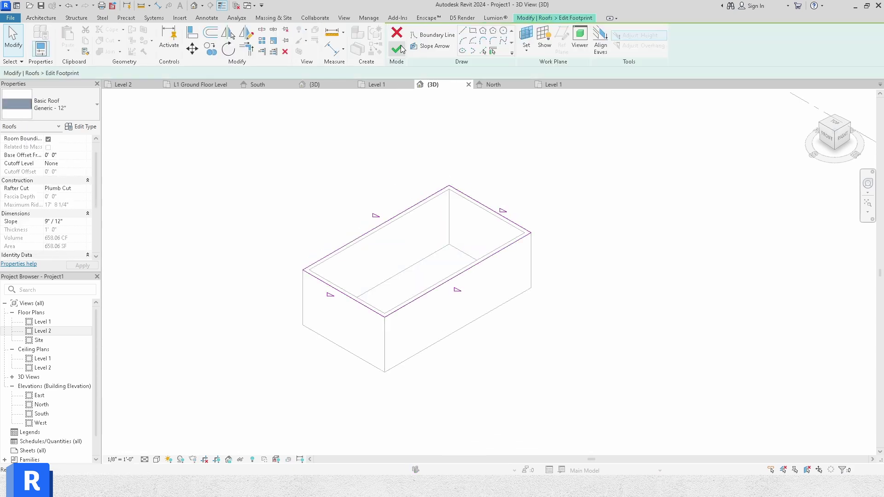
pyautogui.click(333, 289)
pyautogui.click(390, 281)
pyautogui.click(339, 296)
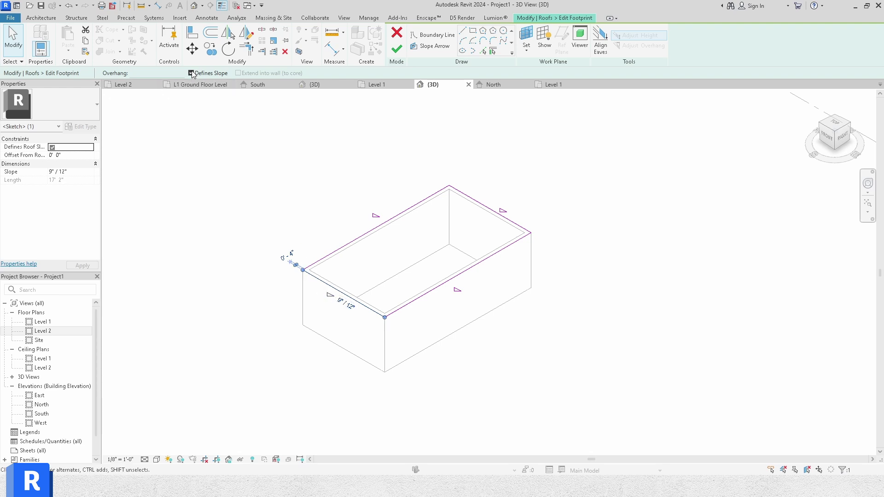
pyautogui.click(465, 194)
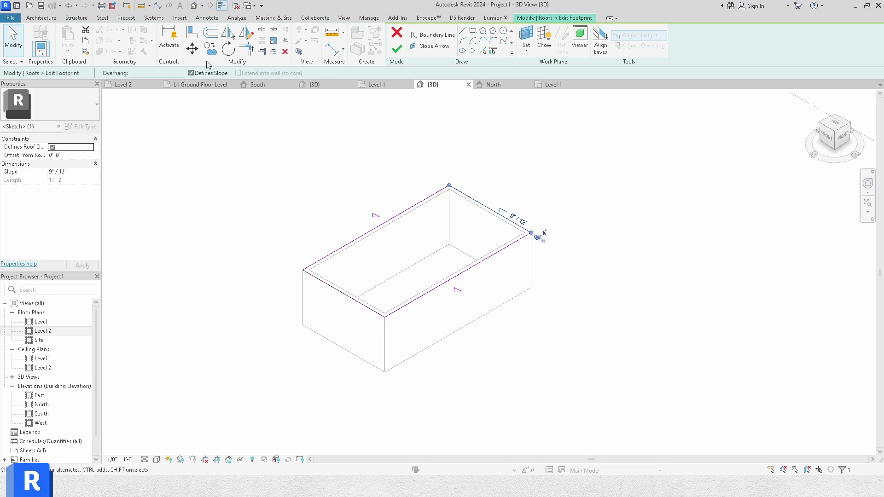
pyautogui.click(191, 73)
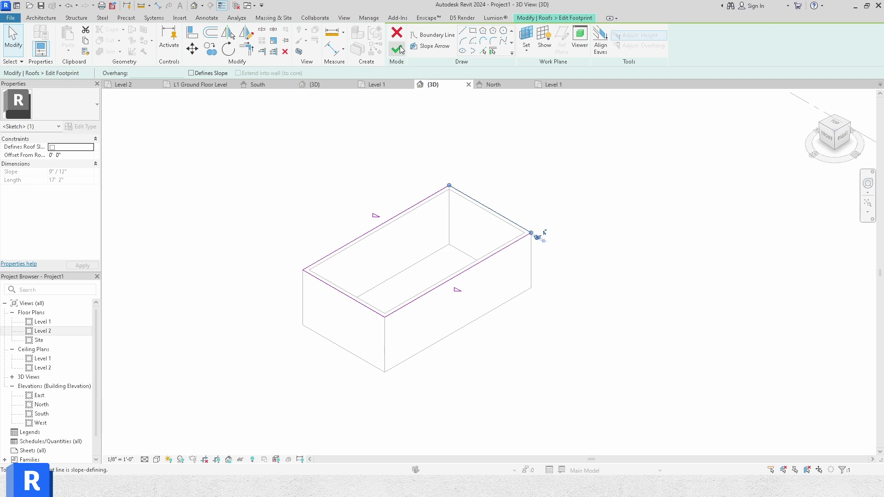
pyautogui.click(397, 49)
pyautogui.click(310, 193)
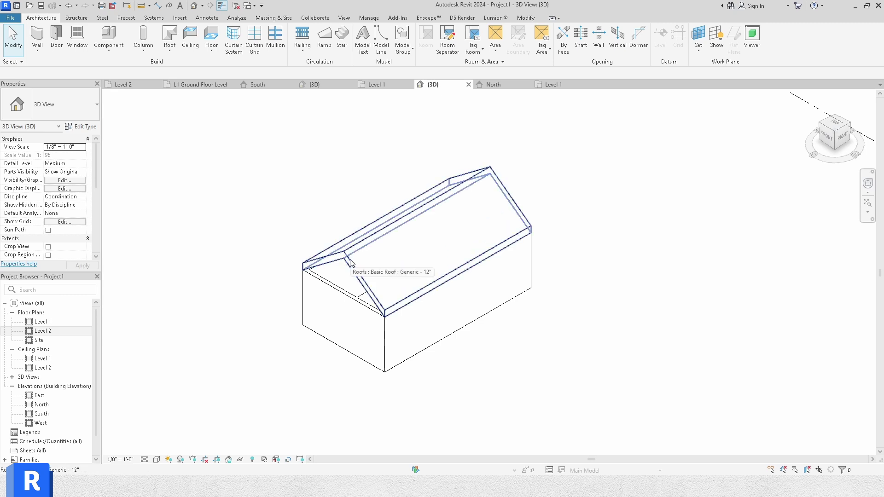
# - Attach the tops of all four connected walls to the gable roof
pyautogui.press('Tab')
pyautogui.click(334, 292)
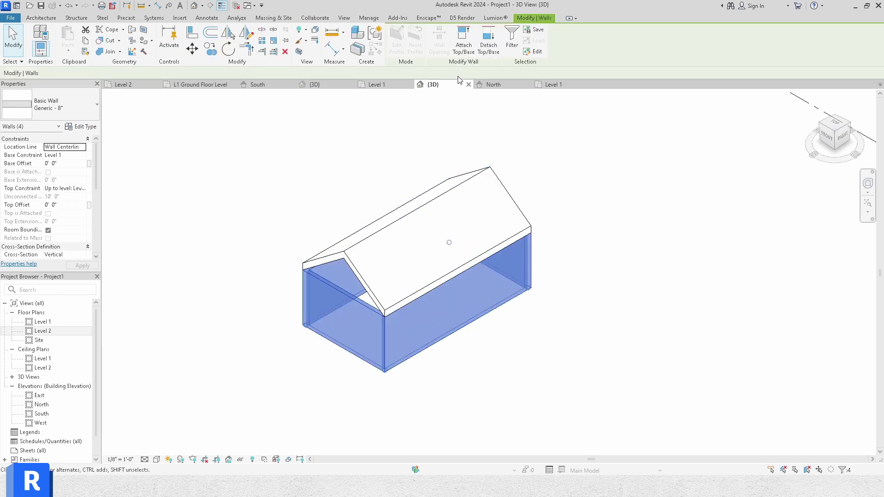
pyautogui.click(461, 51)
pyautogui.click(341, 258)
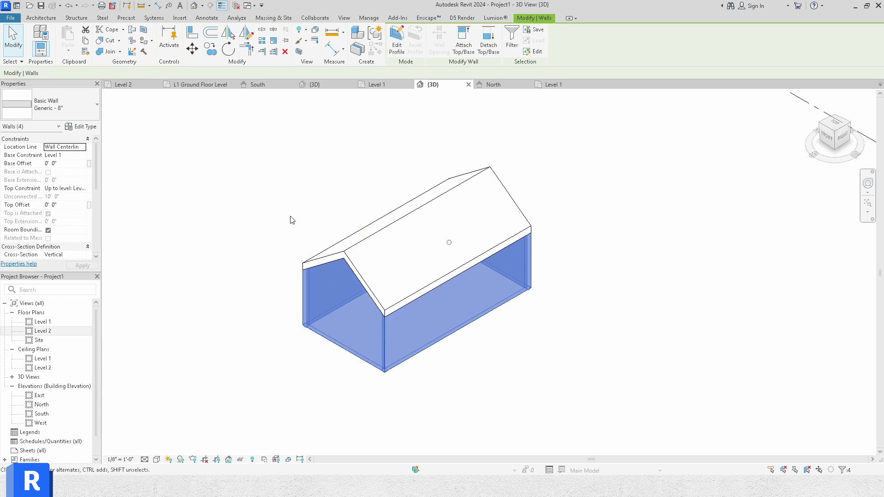
pyautogui.click(290, 217)
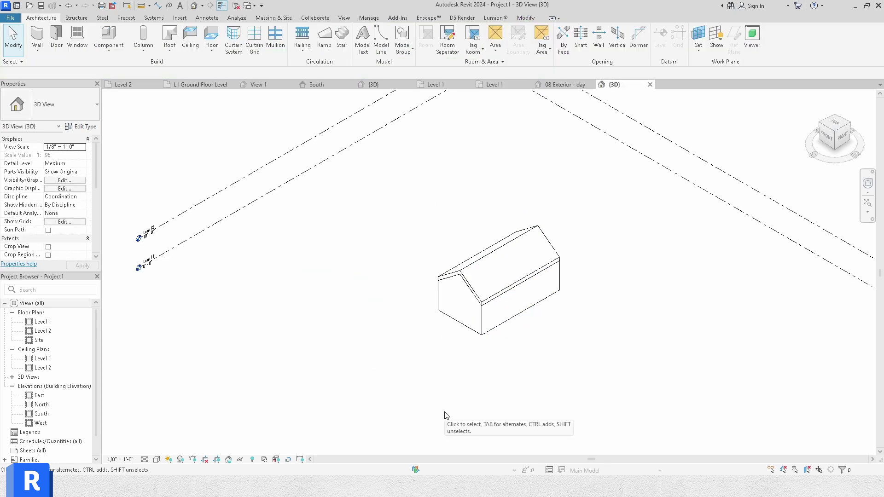
# - Edit the roof's footprint so the two long edges no longer define slope, making the roof flat
pyautogui.click(474, 267)
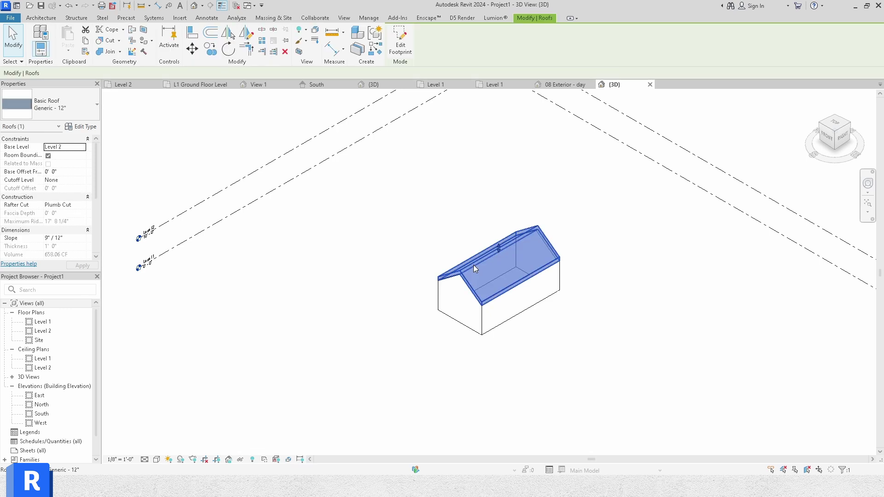
pyautogui.click(400, 48)
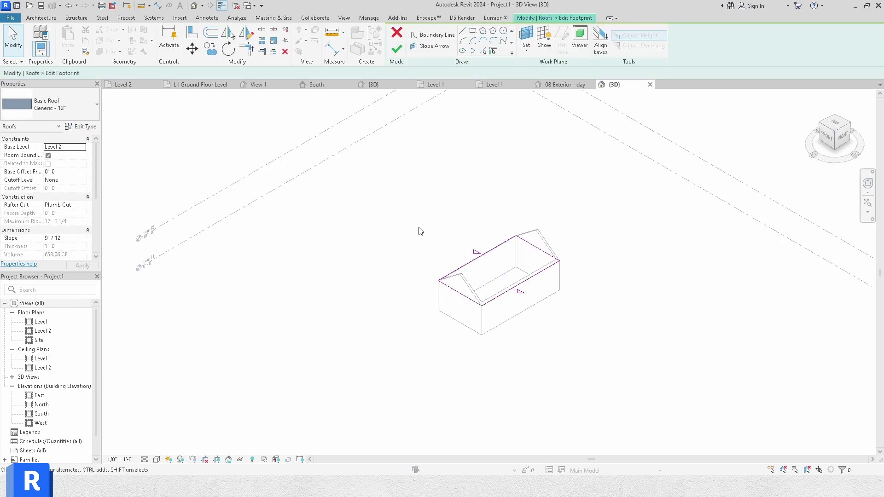
pyautogui.scroll(2, 470, 265)
pyautogui.click(472, 266)
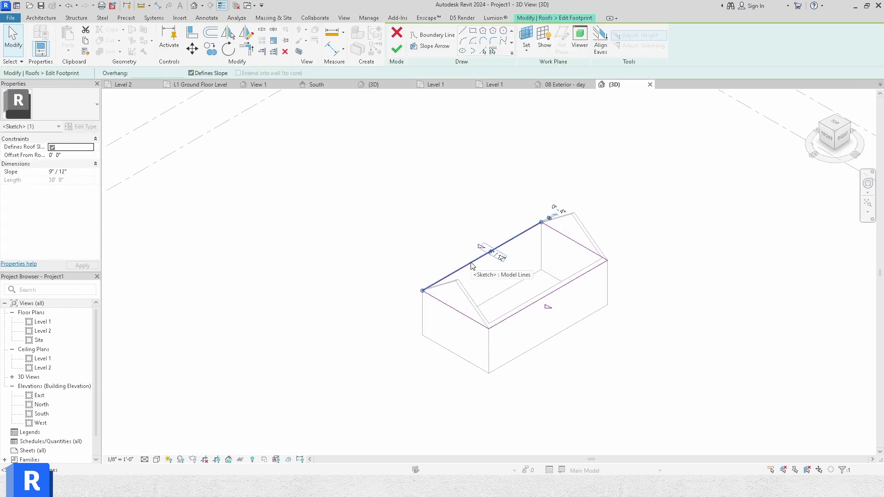
pyautogui.click(191, 74)
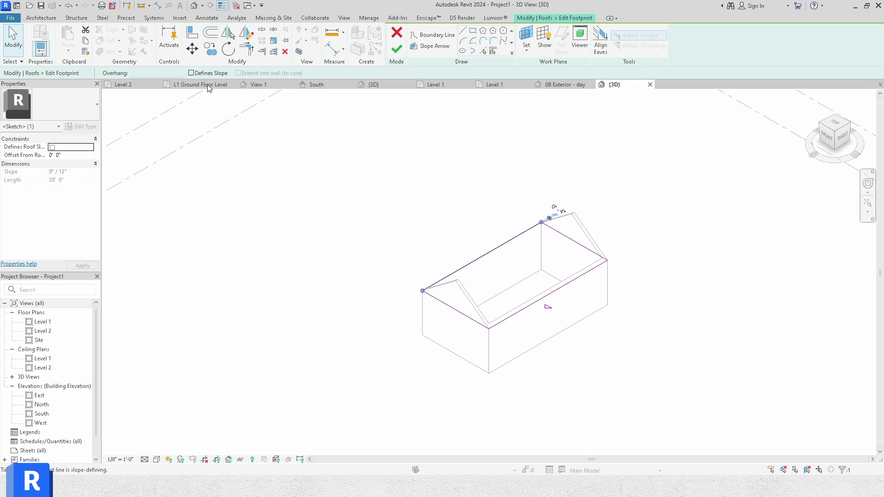
pyautogui.click(520, 312)
pyautogui.click(191, 73)
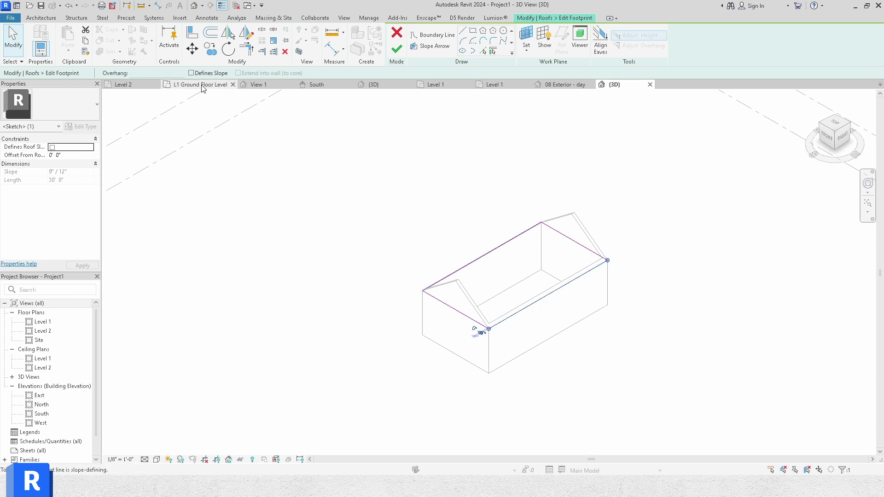
pyautogui.click(396, 58)
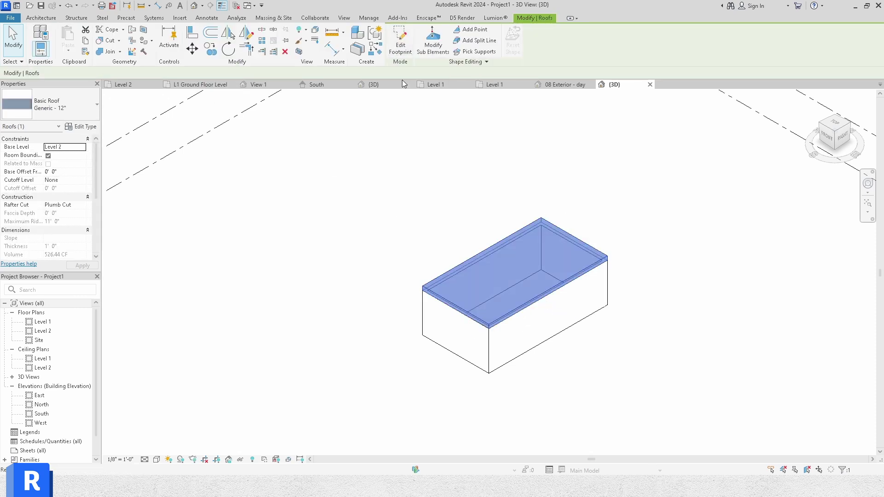
pyautogui.click(347, 294)
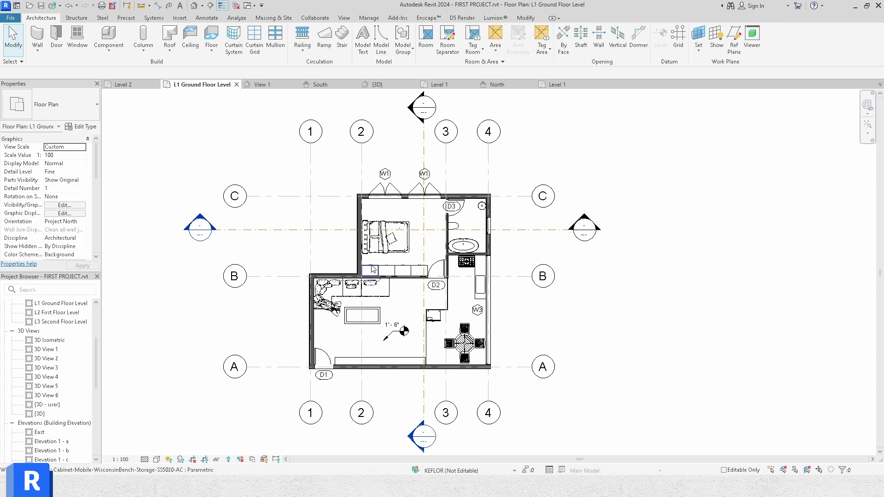
pyautogui.scroll(2, 395, 348)
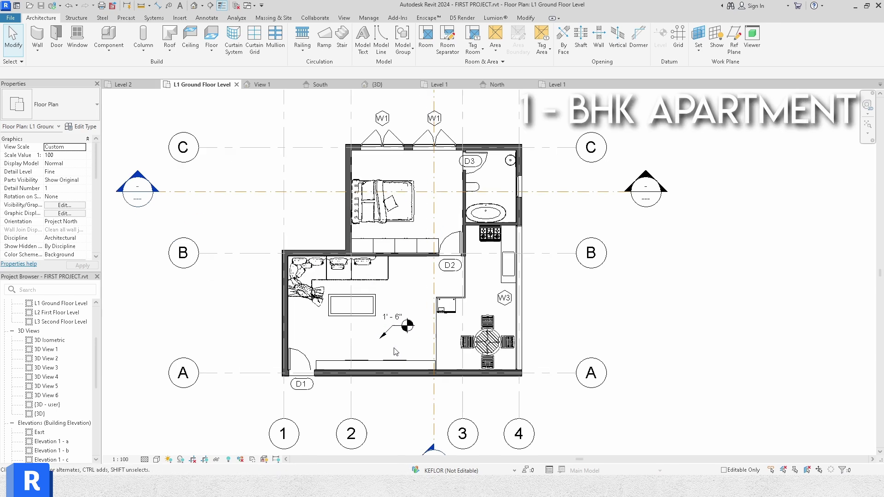
pyautogui.moveTo(389, 283); pyautogui.dragTo(383, 292, button='middle')
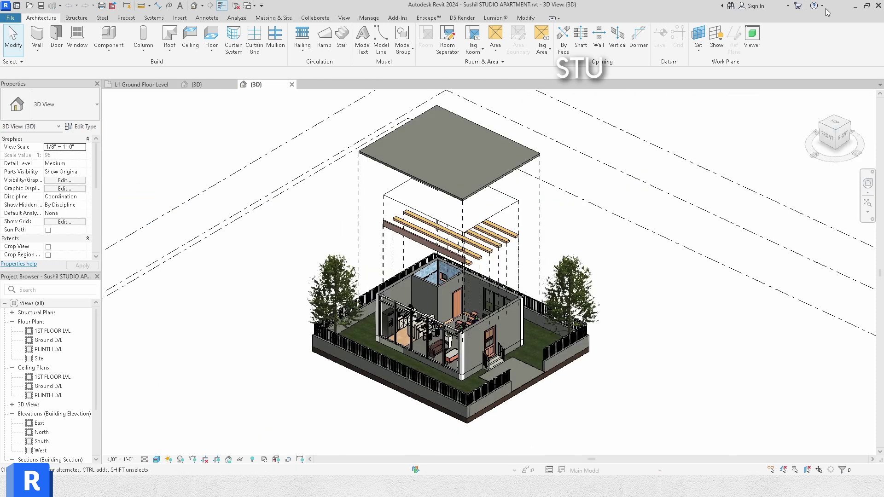
pyautogui.moveTo(637, 260); pyautogui.dragTo(637, 272, button='middle')
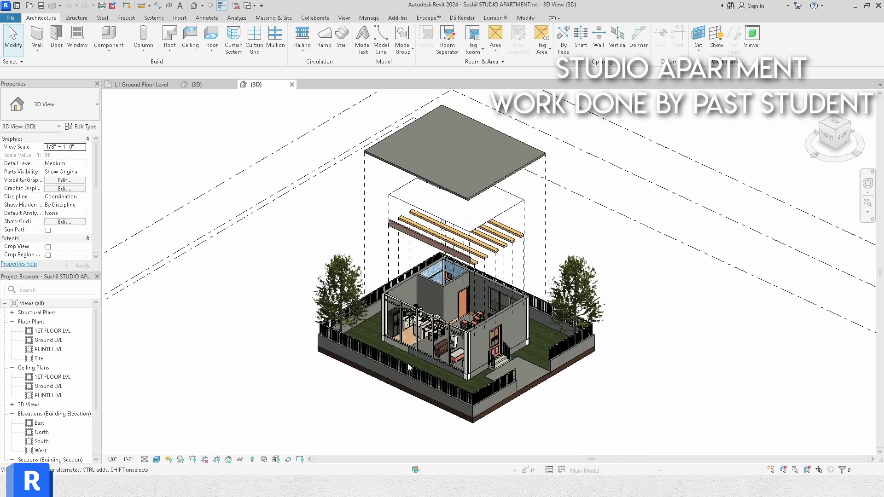
# - Open the studio apartment's PLINTH LVL floor plan and set its visual style to Shaded
pyautogui.doubleClick(44, 351)
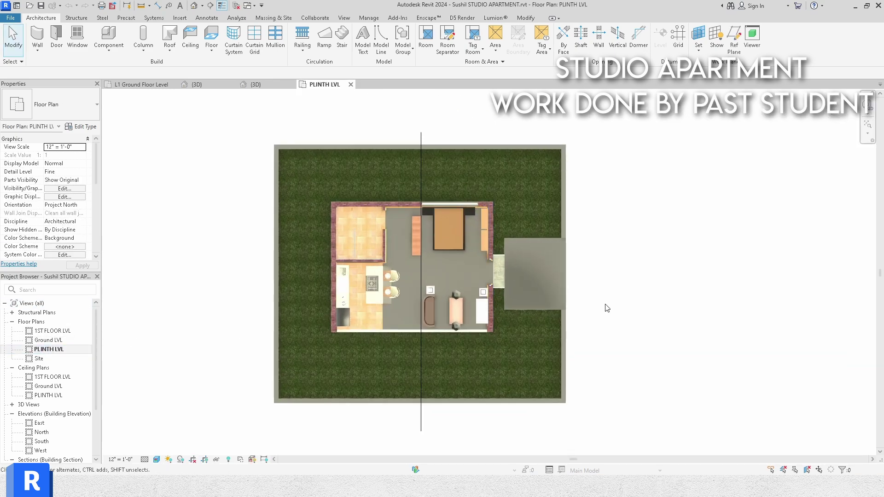
pyautogui.scroll(2, 572, 296)
pyautogui.click(157, 459)
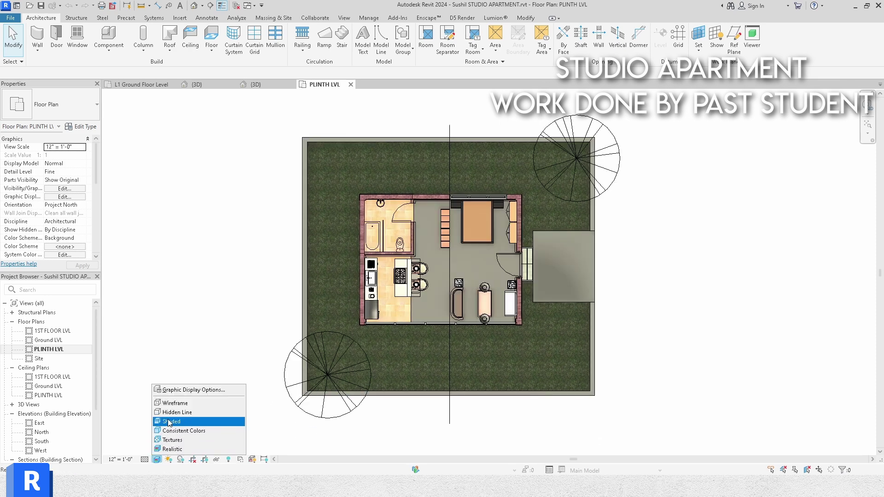
pyautogui.click(171, 417)
pyautogui.scroll(2, 640, 322)
pyautogui.moveTo(635, 329); pyautogui.dragTo(631, 347, button='middle')
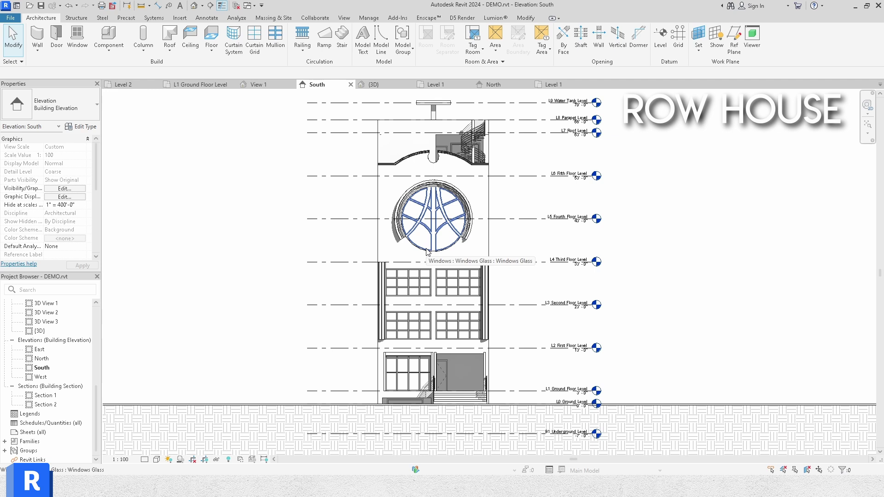
# - Switch to the Corner Building project's 3D view and dismiss the save reminder without saving
pyautogui.click(394, 86)
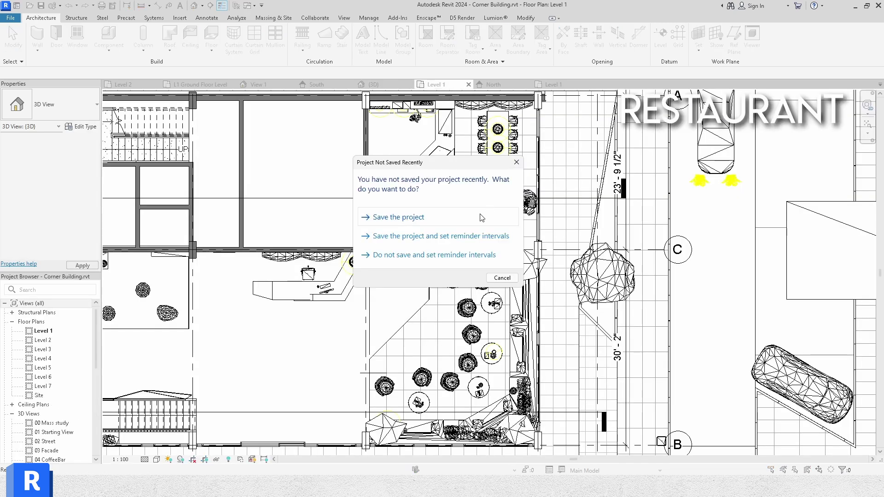
pyautogui.click(516, 162)
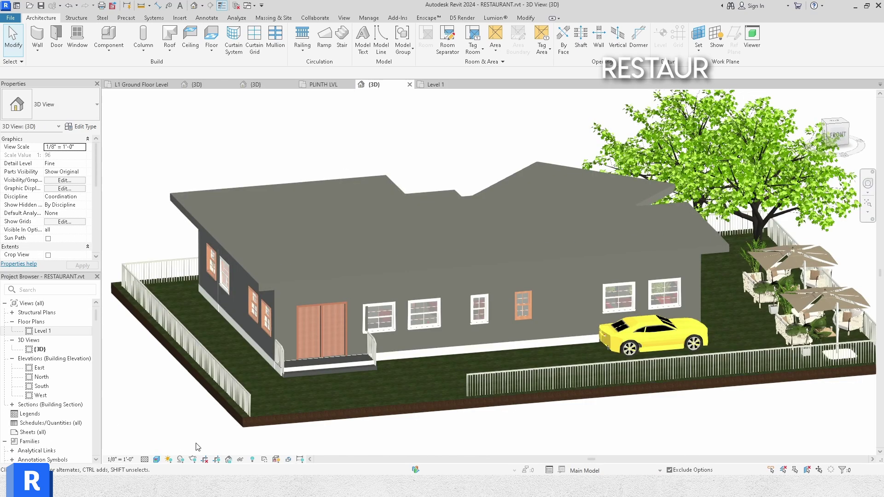
# - Set the restaurant's 3D view to the Hidden Line visual style
pyautogui.click(157, 460)
pyautogui.press('h')
pyautogui.press('l')
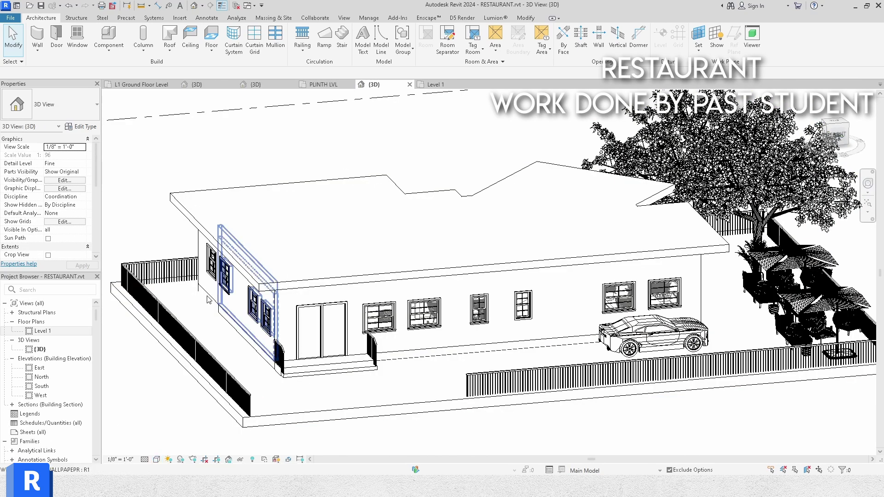
# - Open the restaurant's Level 1 floor plan and bring the whole layout into view
pyautogui.doubleClick(44, 330)
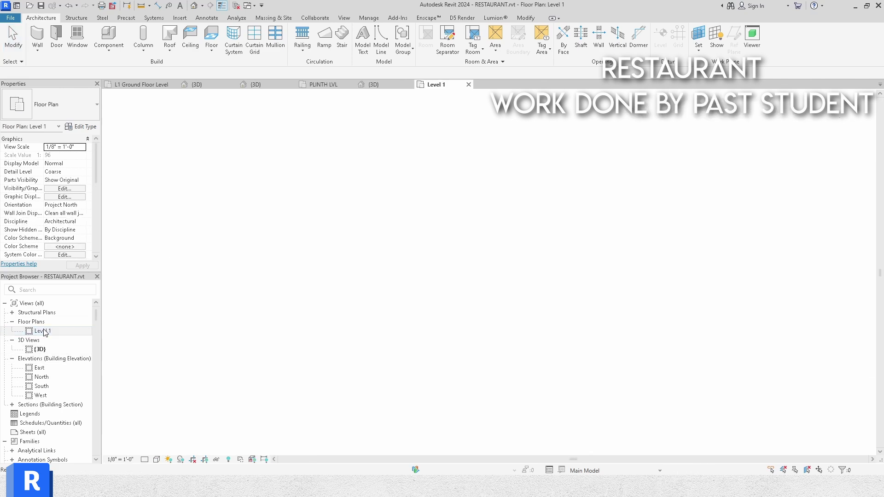
pyautogui.scroll(-3, 432, 330)
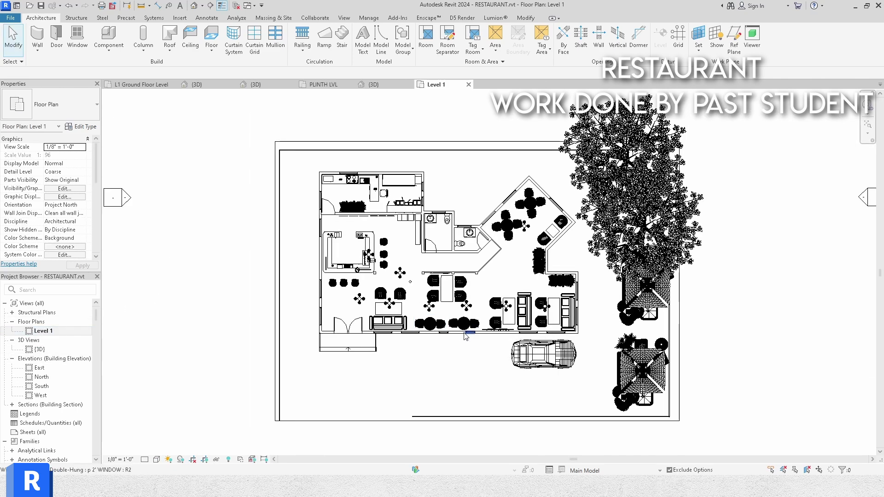
pyautogui.moveTo(457, 337); pyautogui.dragTo(459, 338, button='middle')
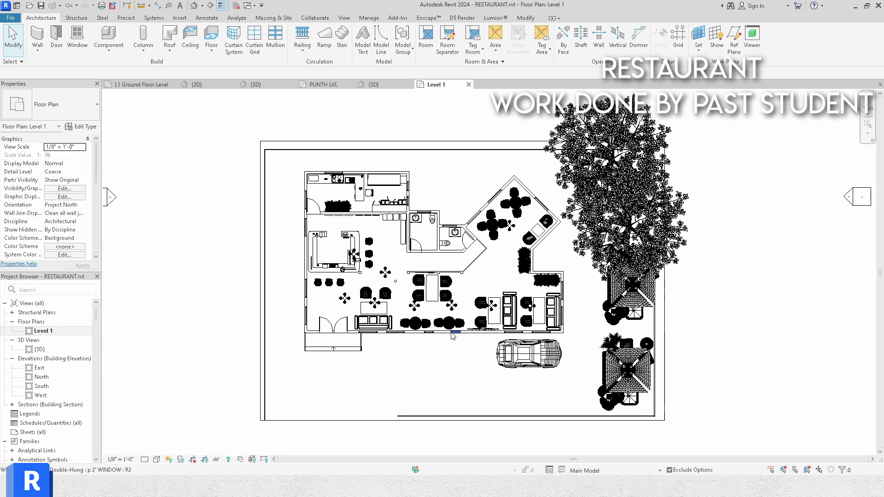